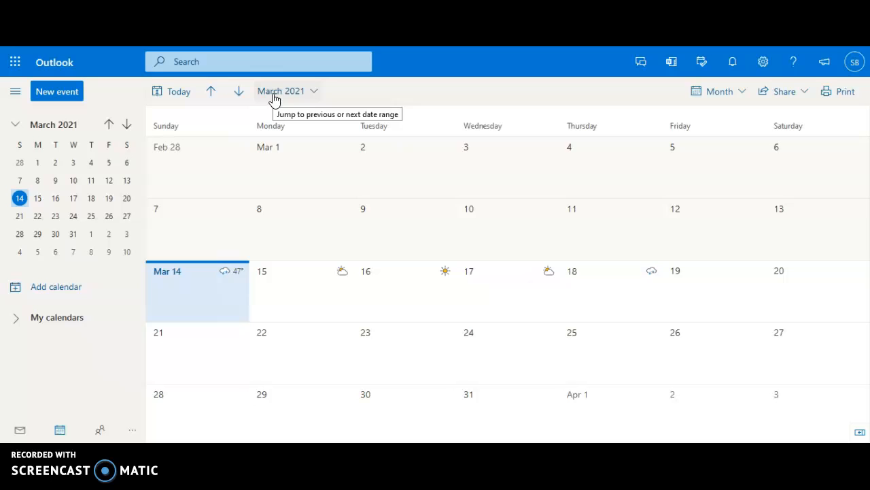
- Review the calendar's available view options, including day, school week, week and month
{"action": "left_click", "coordinate": [725, 102]}
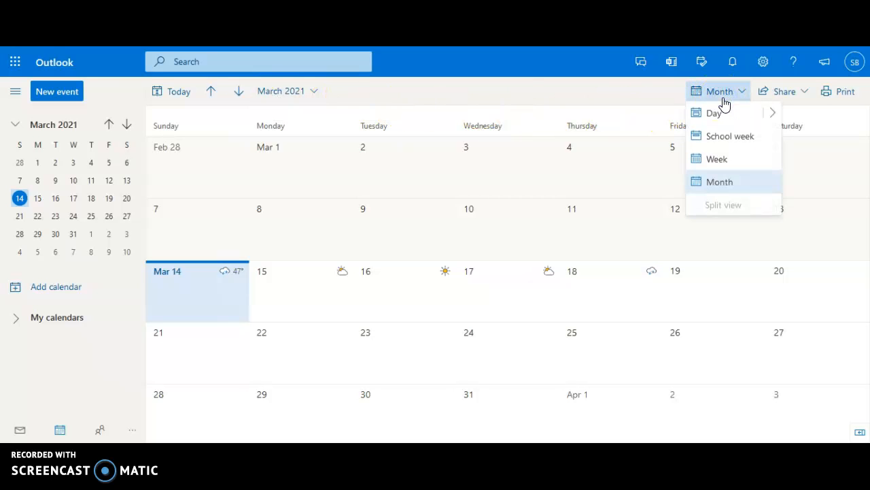
{"action": "left_click", "coordinate": [723, 116]}
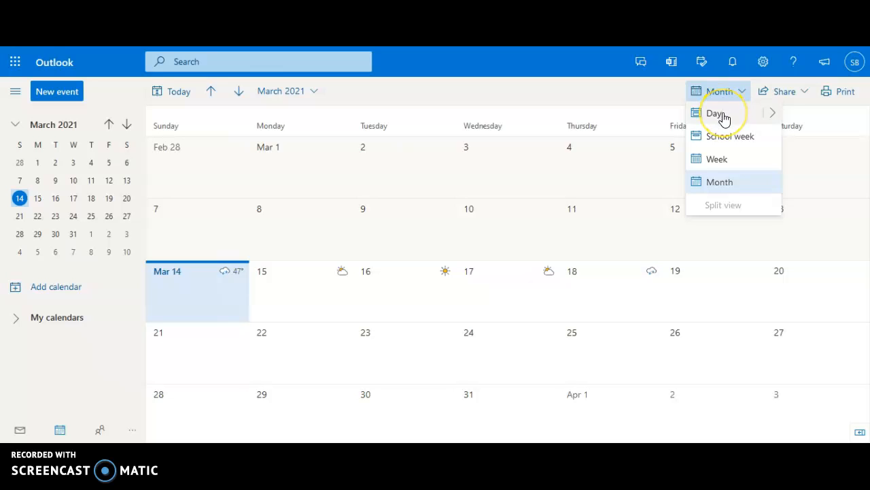
{"action": "left_click", "coordinate": [771, 114]}
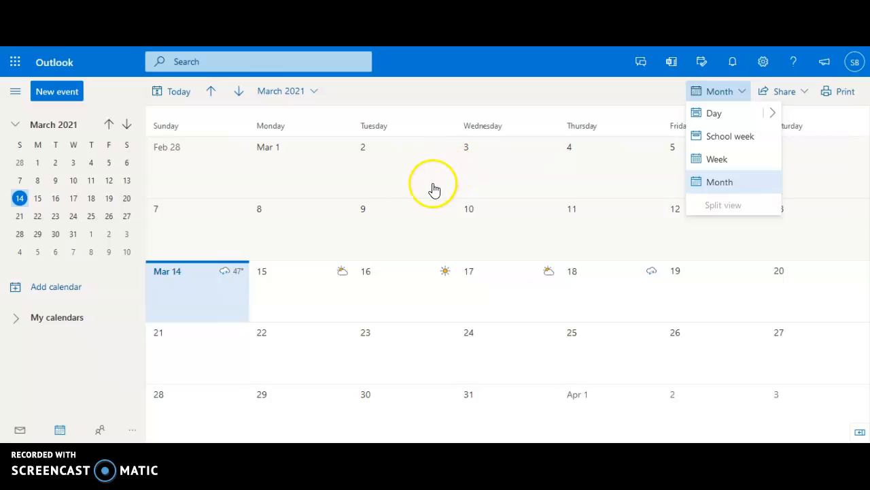
- Look through the sources offered for adding a calendar, such as directory, web, file, schools and holidays, and close the dialog
{"action": "left_click", "coordinate": [75, 289]}
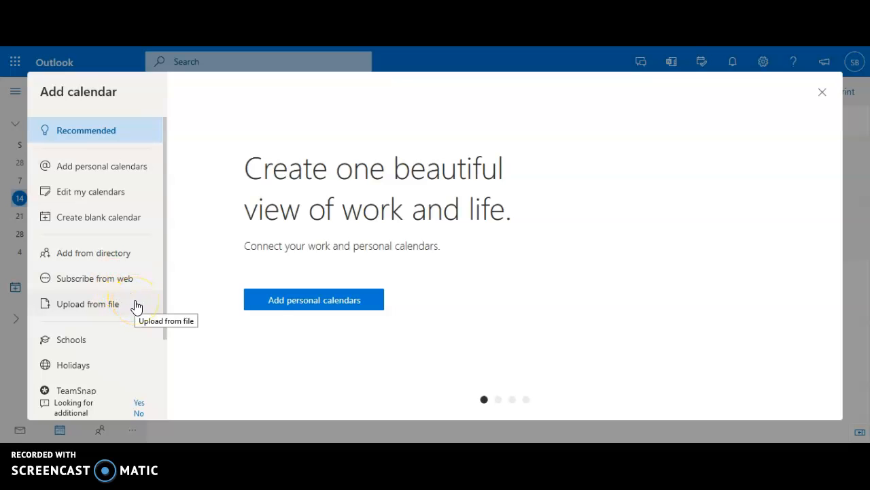
{"action": "scroll", "coordinate": [134, 330], "scroll_direction": "down", "scroll_amount": 2}
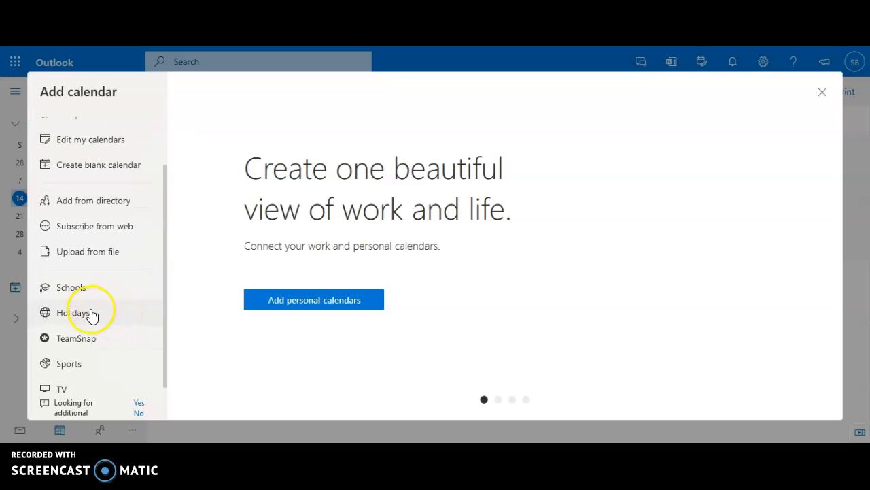
{"action": "scroll", "coordinate": [80, 318], "scroll_direction": "down", "scroll_amount": 1}
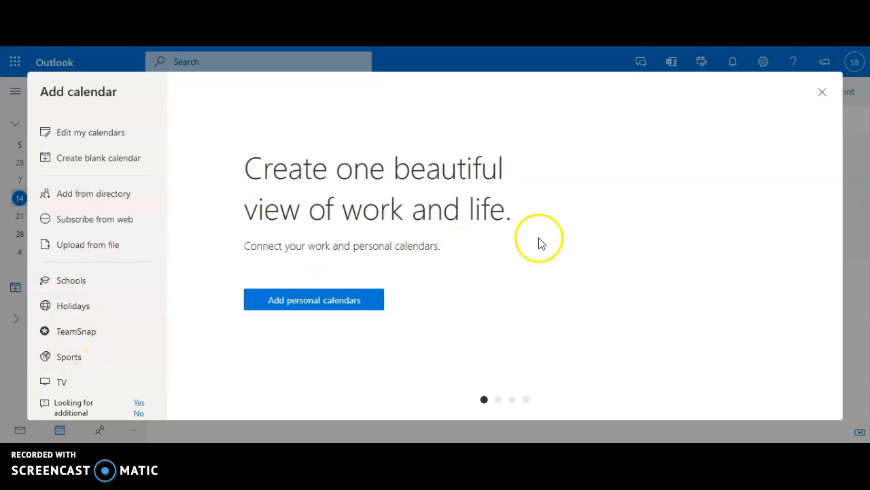
{"action": "left_click", "coordinate": [822, 93]}
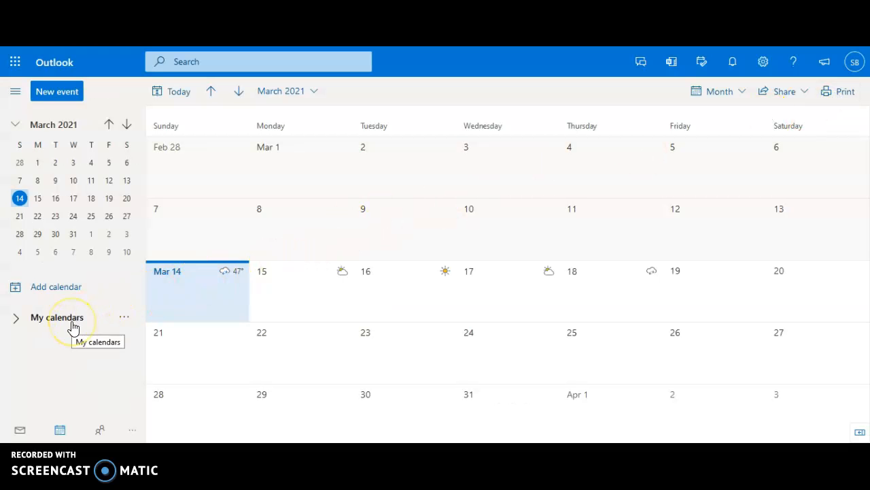
- Expand the list of own calendars and show the Boss Calendar and Birthdays calendars
{"action": "left_click", "coordinate": [72, 320]}
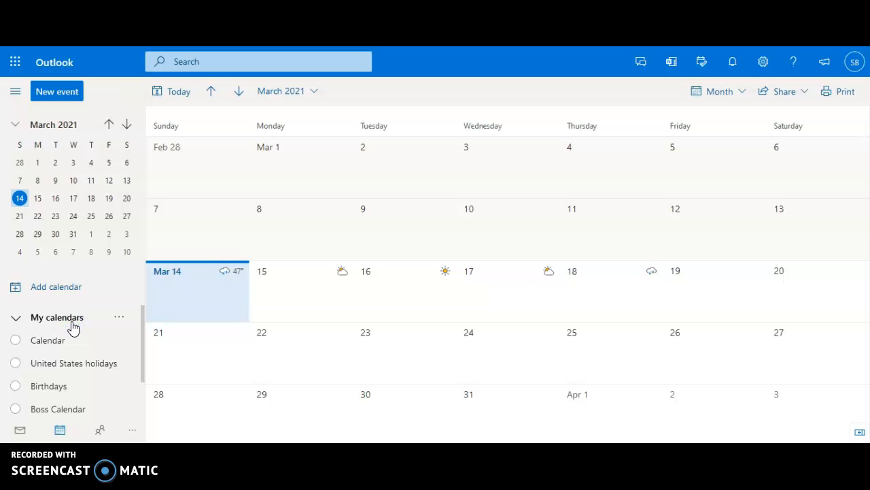
{"action": "left_click", "coordinate": [16, 411]}
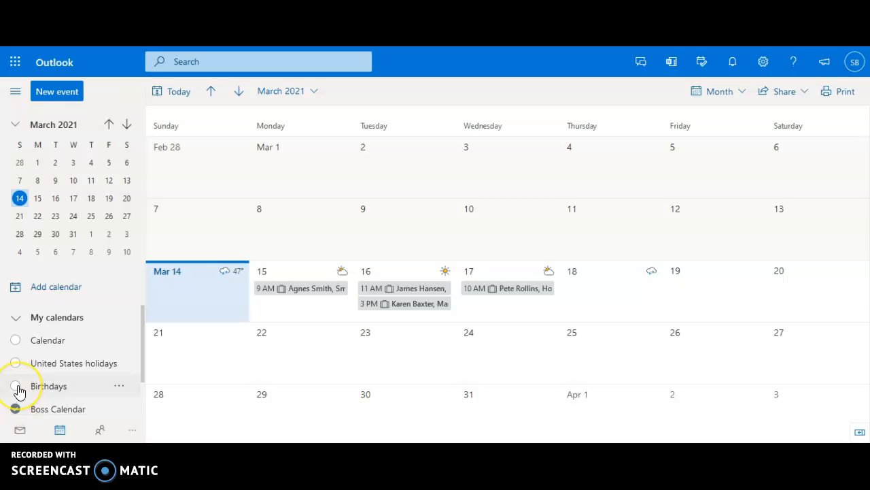
{"action": "left_click", "coordinate": [16, 386]}
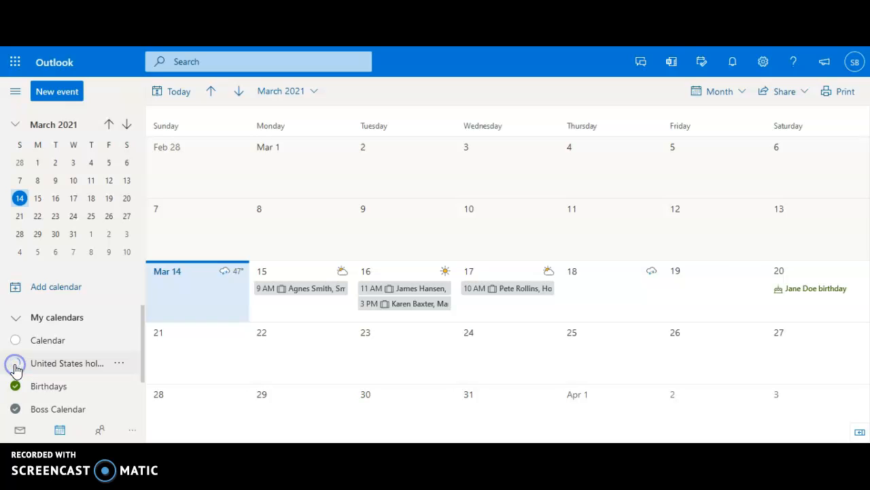
- Show and hide the United States holidays calendar, and switch the Birthdays calendar off and on again
{"action": "left_click", "coordinate": [14, 365]}
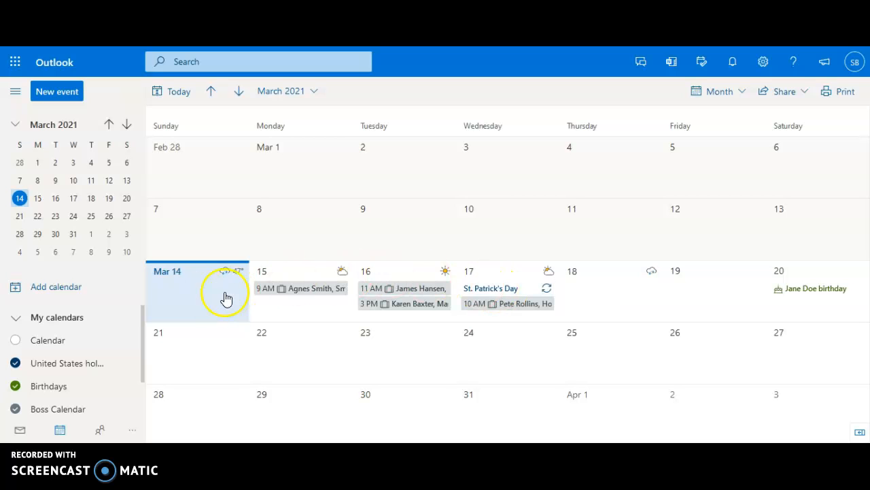
{"action": "left_click", "coordinate": [14, 364]}
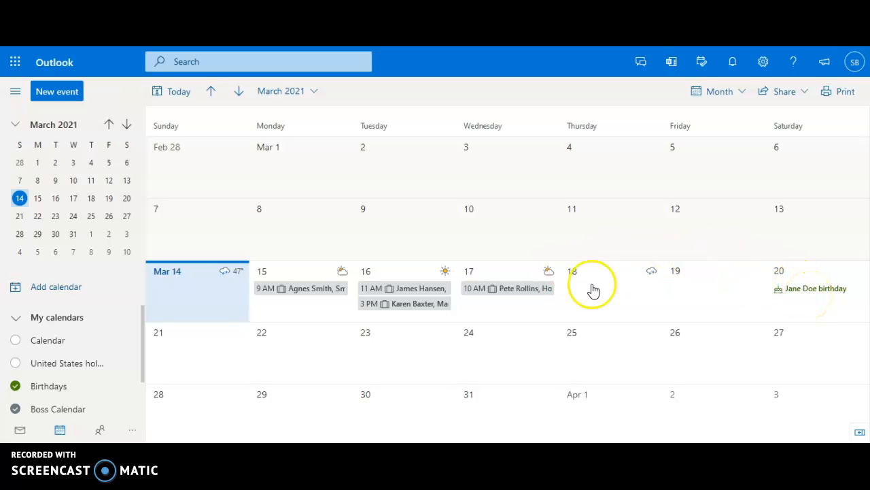
{"action": "left_click", "coordinate": [16, 386]}
{"action": "left_click", "coordinate": [17, 387]}
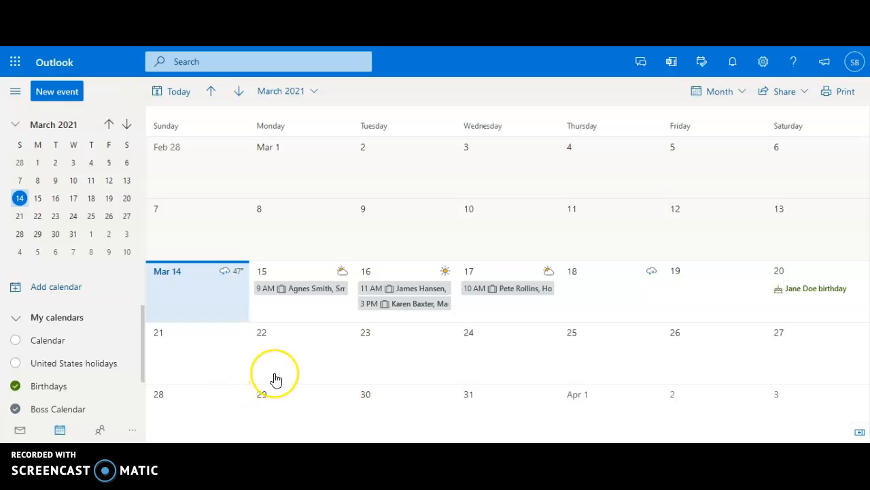
{"action": "left_click", "coordinate": [306, 359]}
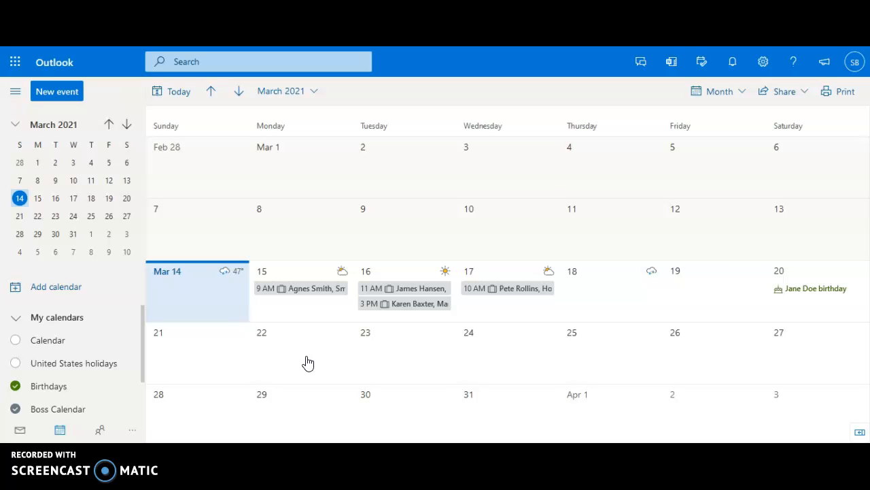
{"action": "left_click", "coordinate": [298, 338]}
{"action": "left_click", "coordinate": [294, 311]}
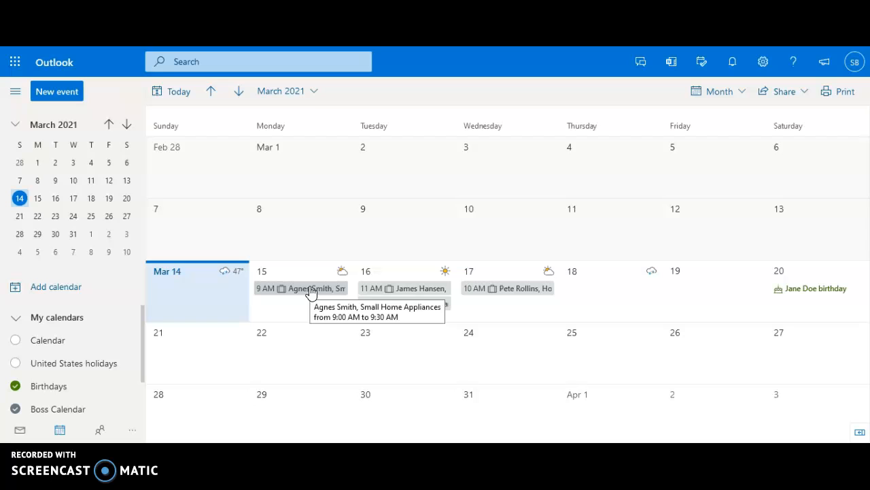
- Open the 9 AM appointment on March 15 for editing, review its start time choices, and save it
{"action": "left_click", "coordinate": [311, 291]}
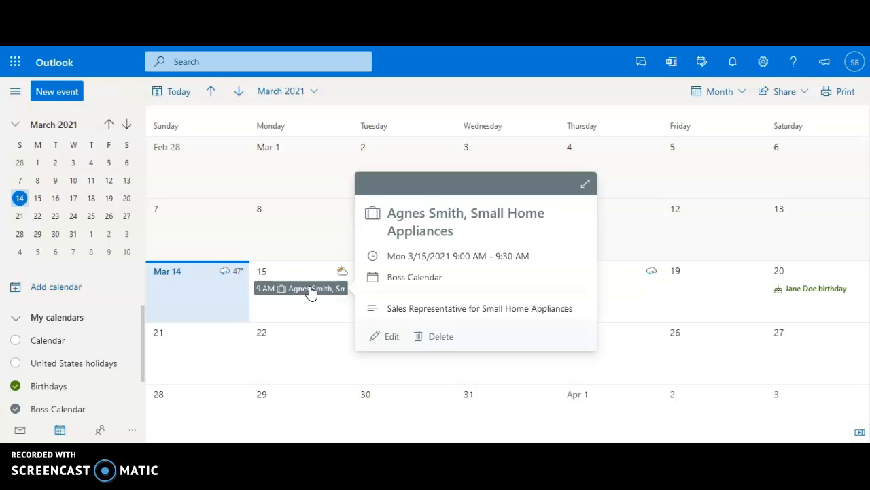
{"action": "left_click", "coordinate": [389, 336]}
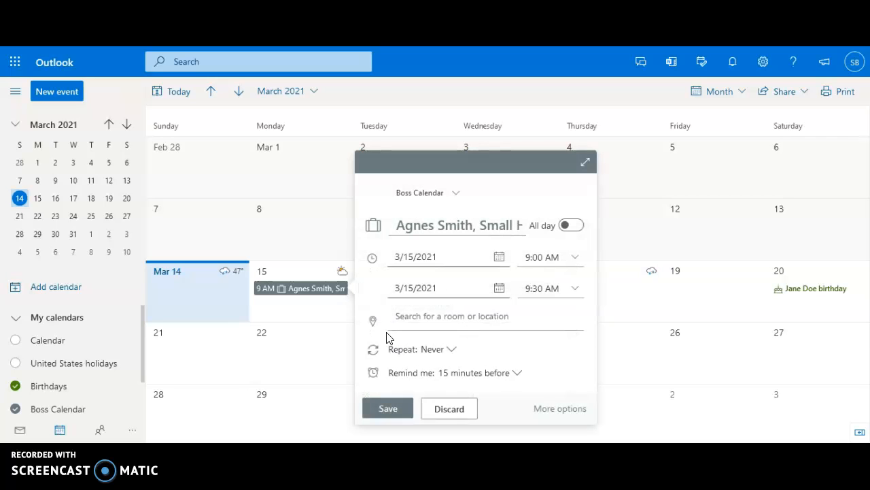
{"action": "left_click", "coordinate": [569, 259]}
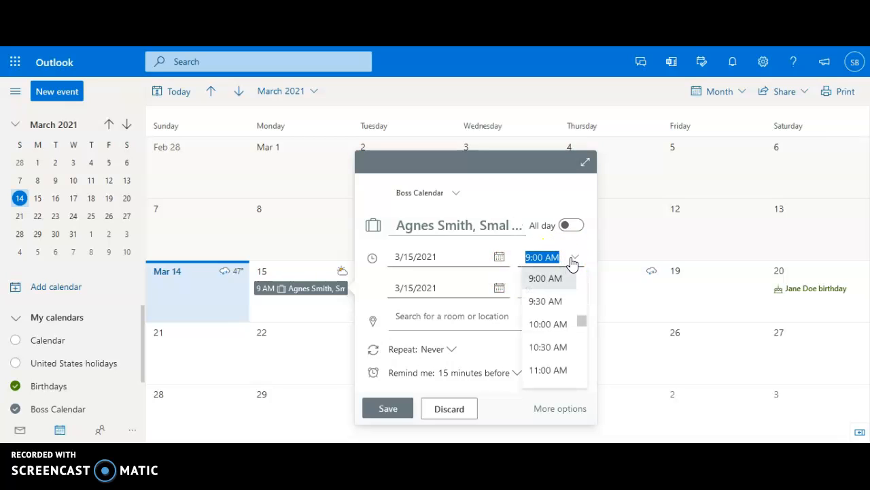
{"action": "left_click", "coordinate": [573, 263]}
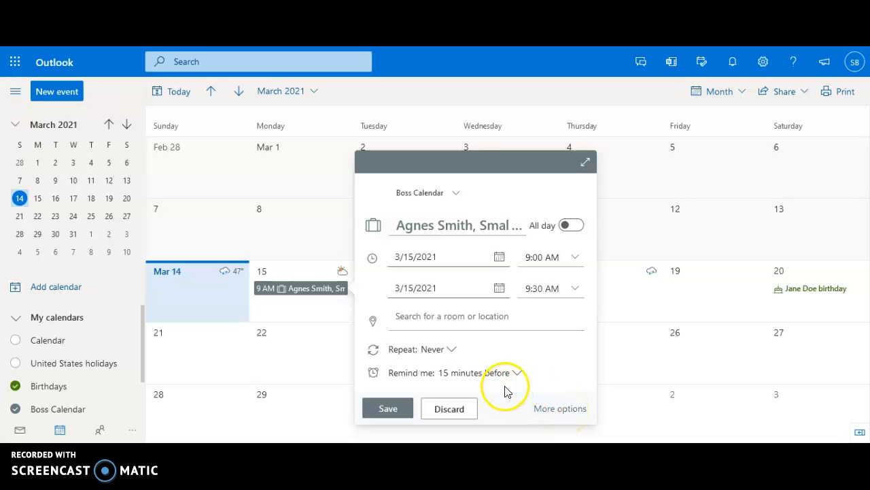
{"action": "left_click", "coordinate": [396, 408]}
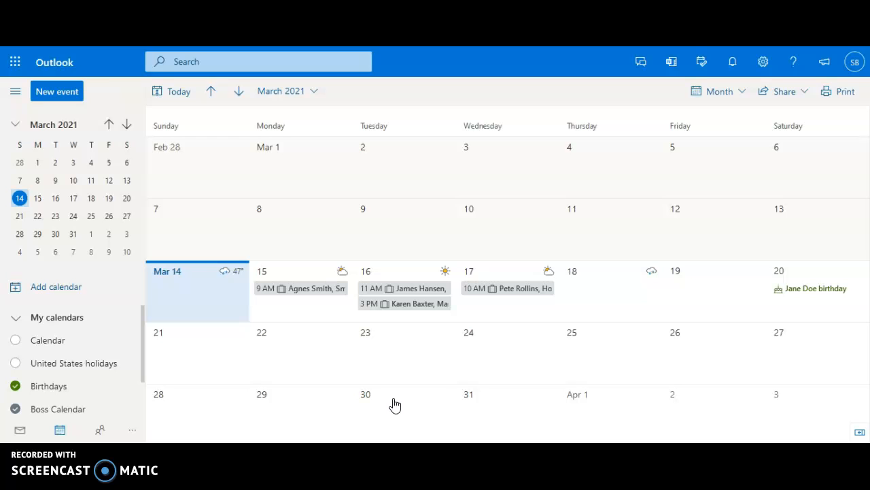
- Start a new event on Friday, March 19, and assign it to the Boss Calendar
{"action": "left_click", "coordinate": [58, 93]}
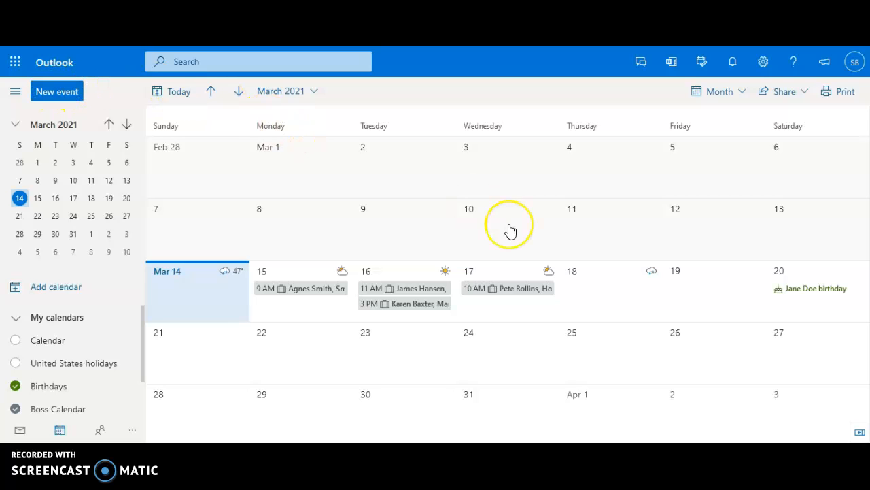
{"action": "left_click", "coordinate": [722, 277]}
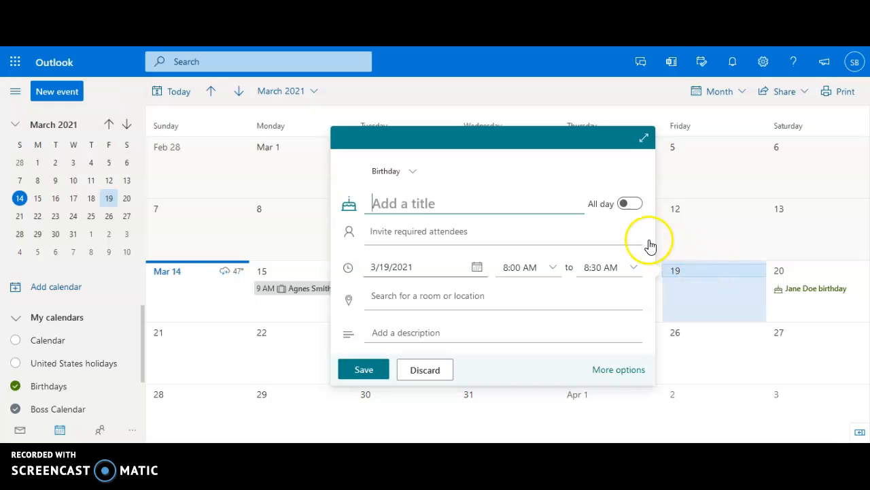
{"action": "left_click", "coordinate": [424, 255]}
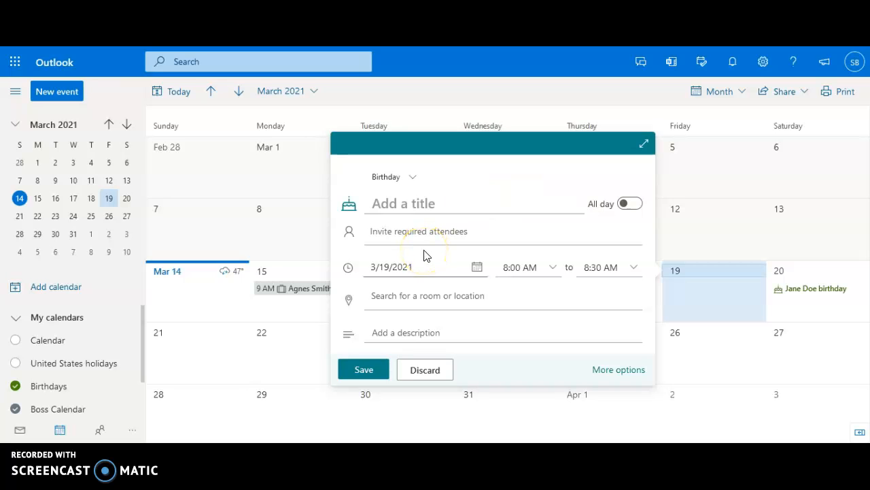
{"action": "left_click", "coordinate": [412, 177]}
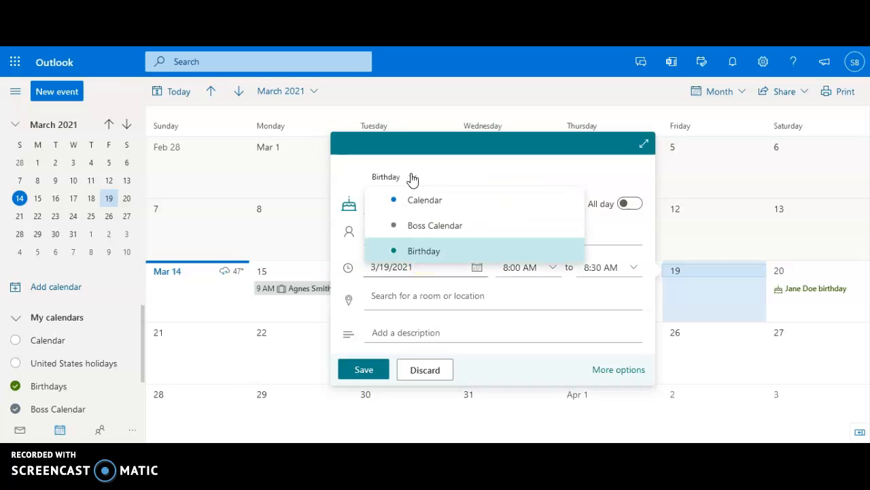
{"action": "left_click", "coordinate": [433, 236]}
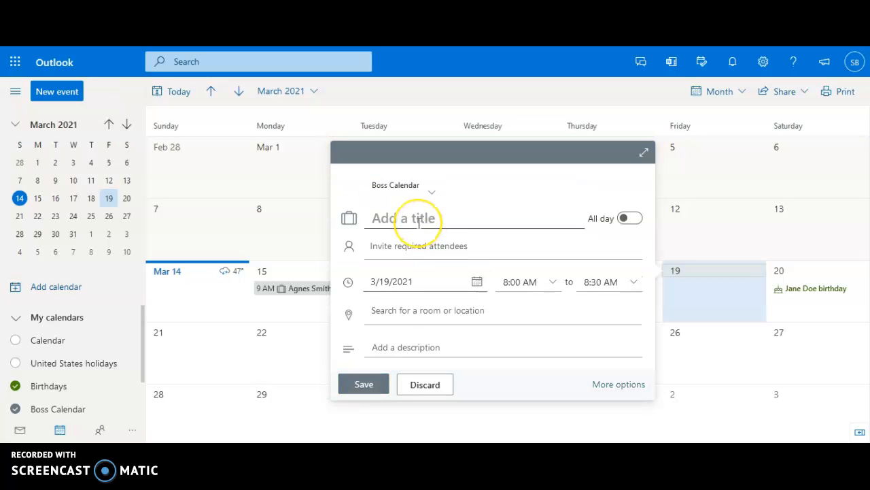
- Enter the visitor's courtesy title and surname as the event title and pick 3/19/2021 as its date
{"action": "left_click", "coordinate": [418, 222]}
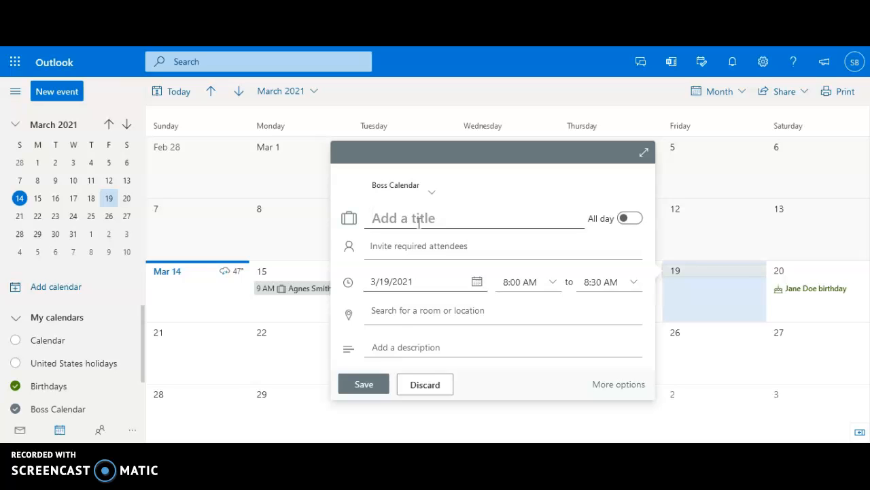
{"action": "type", "text": "Mr. H"}
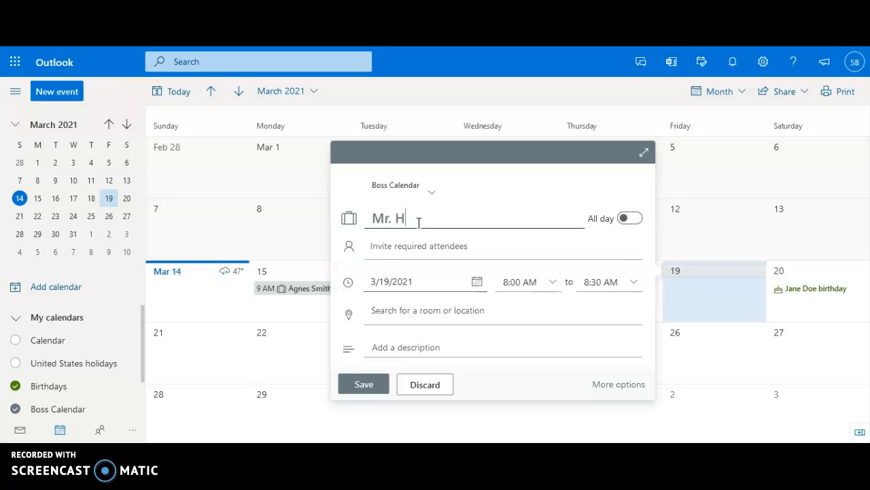
{"action": "type", "text": "ansen"}
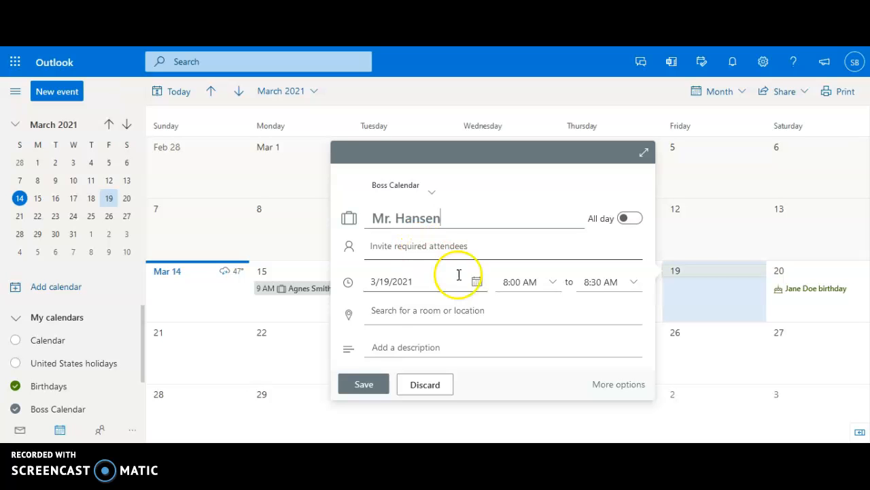
{"action": "left_click", "coordinate": [477, 286]}
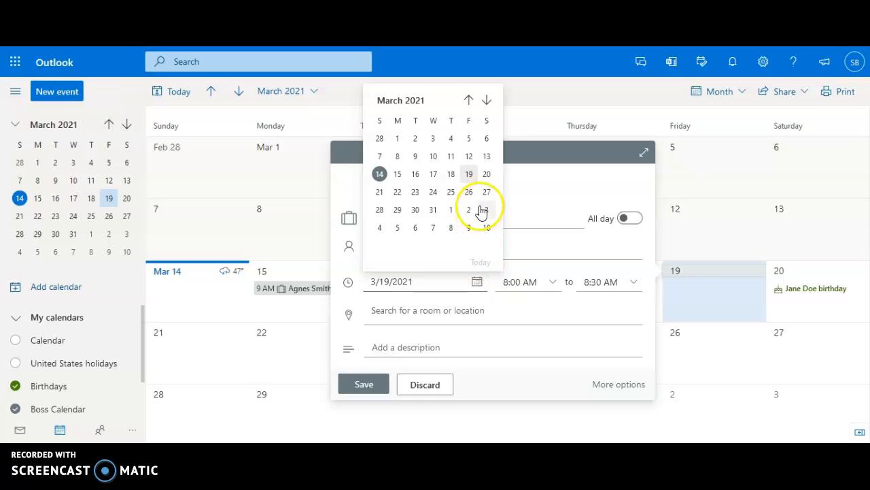
{"action": "left_click", "coordinate": [468, 174]}
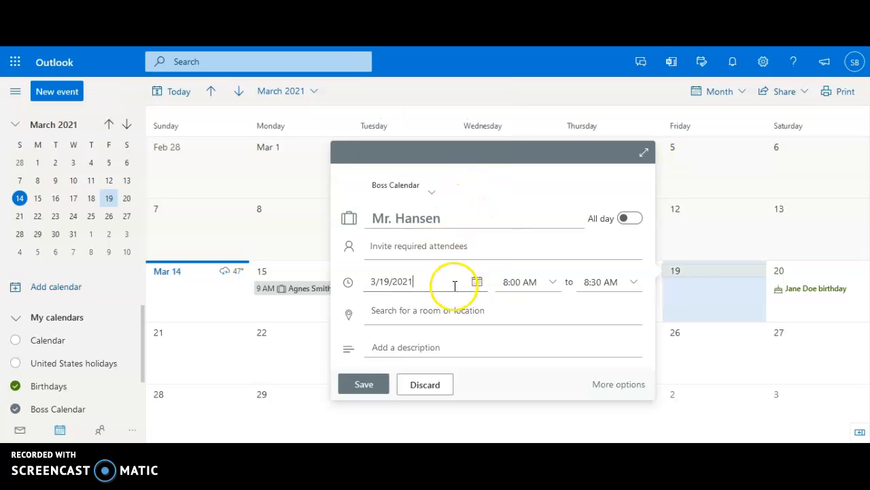
- Set the new event's time from 12:00 PM to 1:00 PM
{"action": "left_click", "coordinate": [554, 287]}
{"action": "left_click_drag", "start_coordinate": [559, 345], "coordinate": [558, 365]}
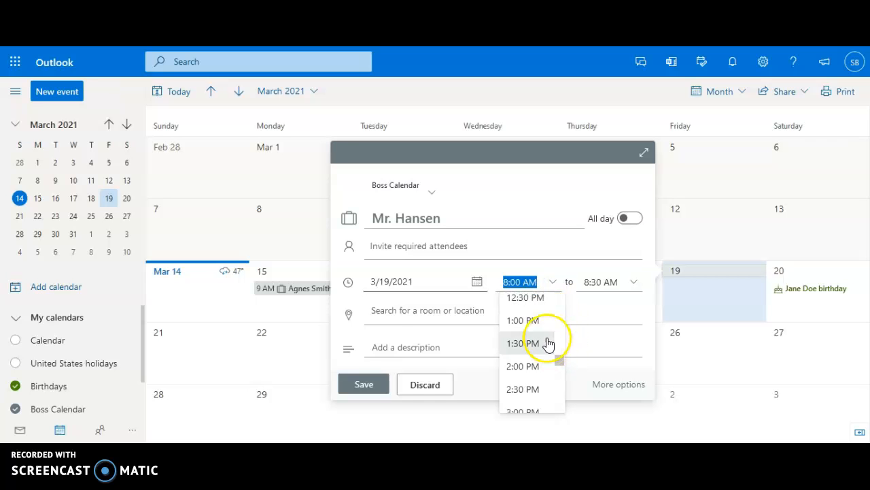
{"action": "left_click", "coordinate": [561, 298]}
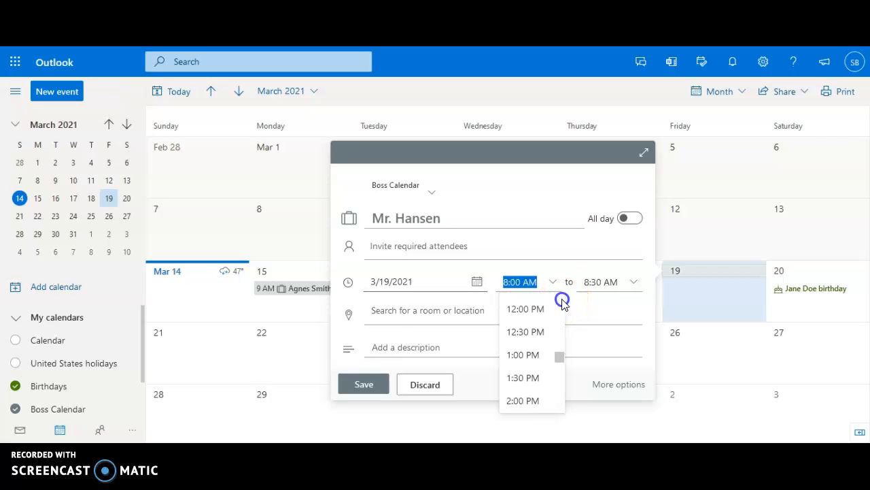
{"action": "left_click", "coordinate": [551, 309]}
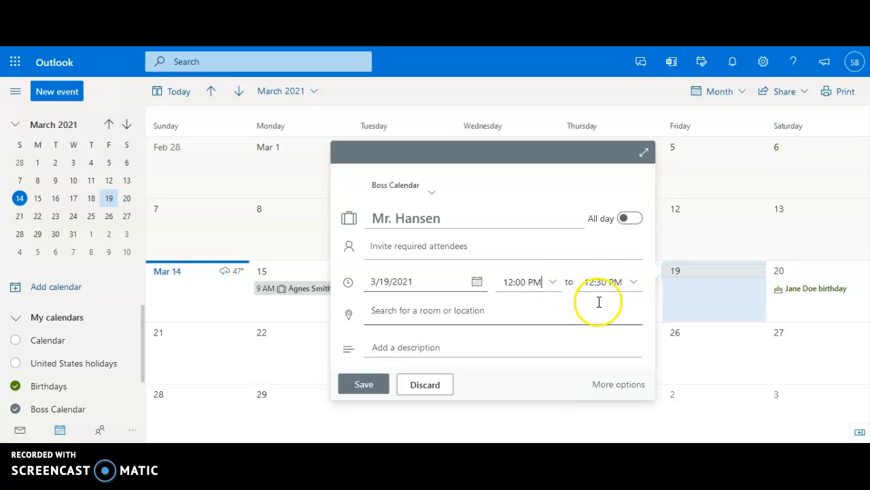
{"action": "left_click", "coordinate": [634, 283]}
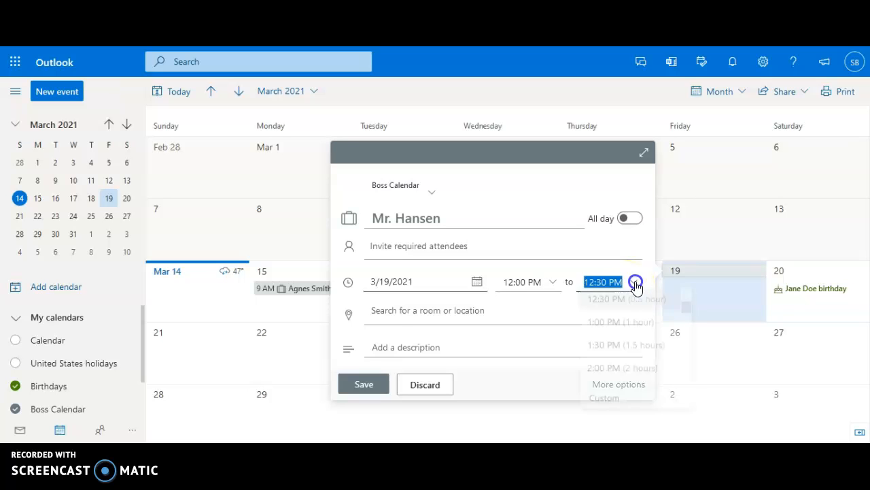
{"action": "left_click", "coordinate": [612, 326]}
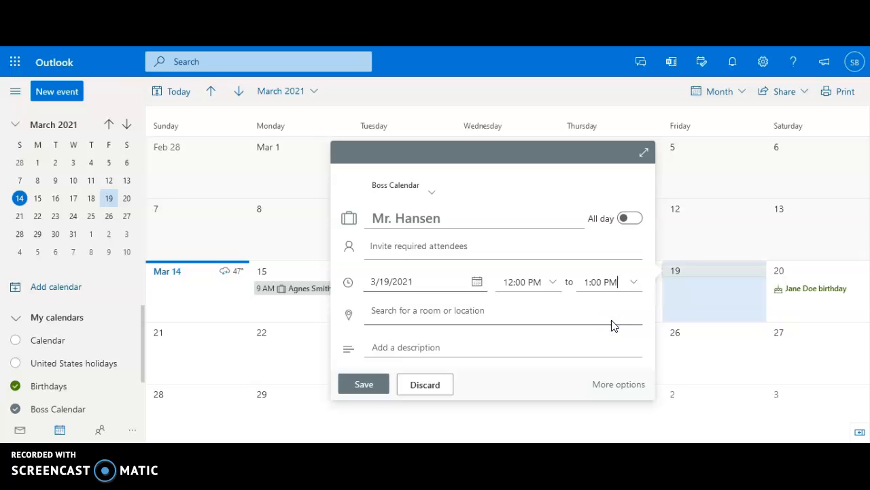
- Add "Lunch with" in front of the visitor's name in the new event's title and save the event
{"action": "left_click", "coordinate": [548, 303]}
{"action": "left_click", "coordinate": [400, 335]}
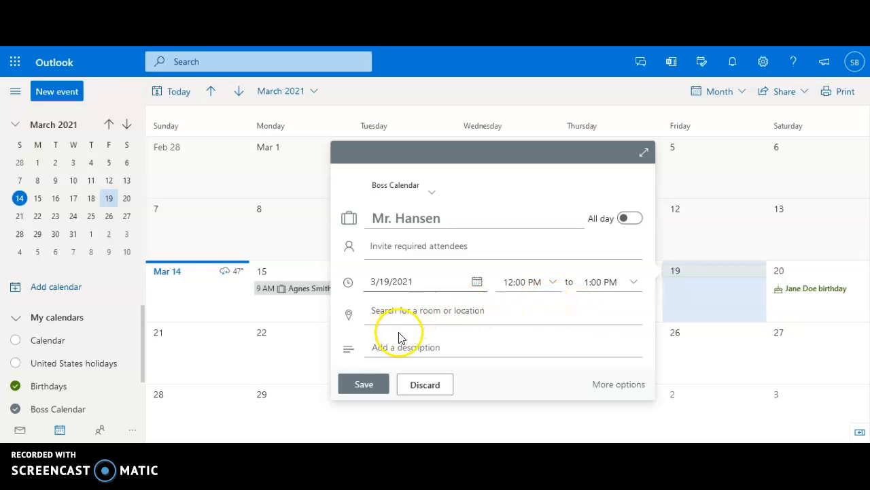
{"action": "left_click", "coordinate": [399, 348]}
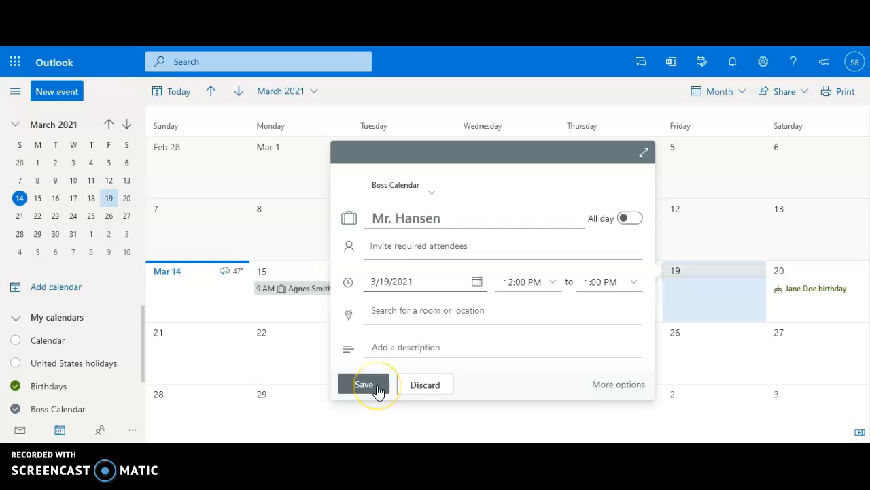
{"action": "left_click", "coordinate": [370, 218]}
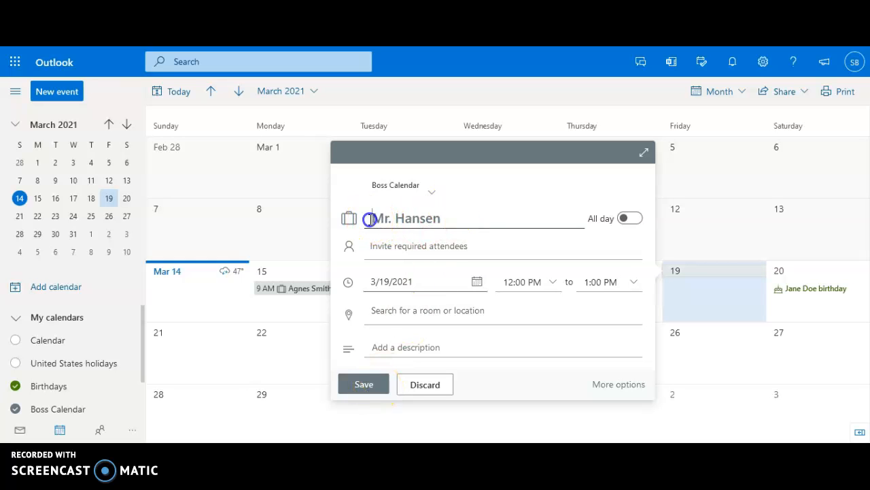
{"action": "type", "text": "Lunch "}
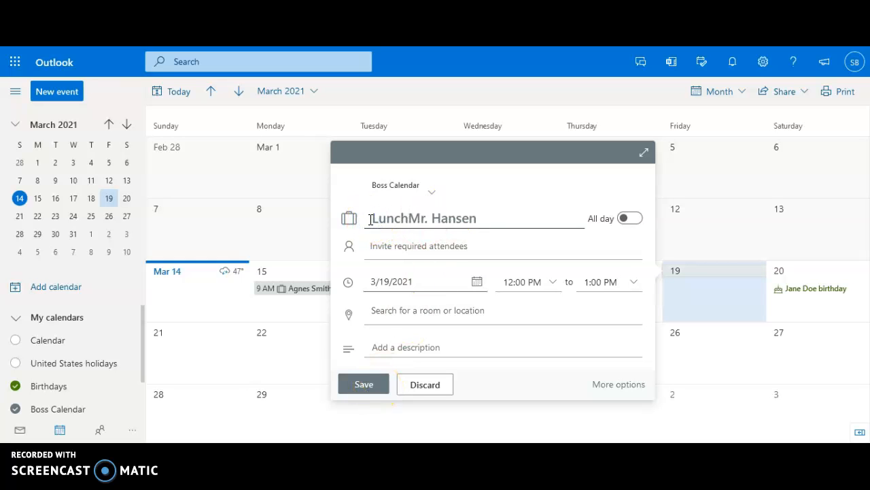
{"action": "type", "text": "with"}
{"action": "left_click", "coordinate": [385, 282]}
{"action": "left_click", "coordinate": [362, 384]}
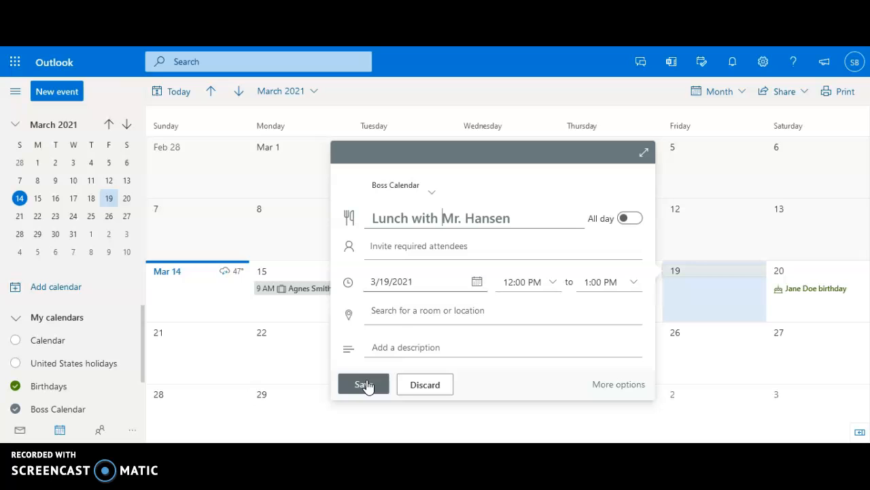
{"action": "left_click", "coordinate": [364, 385]}
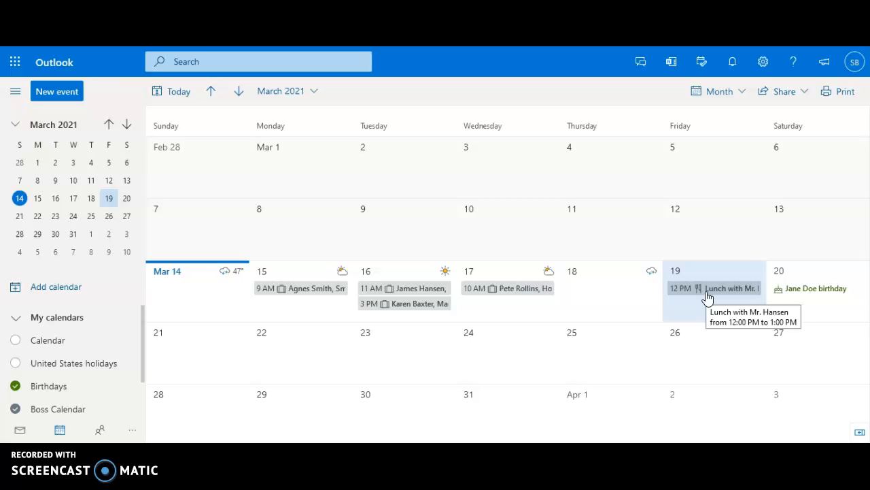
- Review the Show as choices for the March 19 lunch event and assign it the Yellow category
{"action": "right_click", "coordinate": [707, 297]}
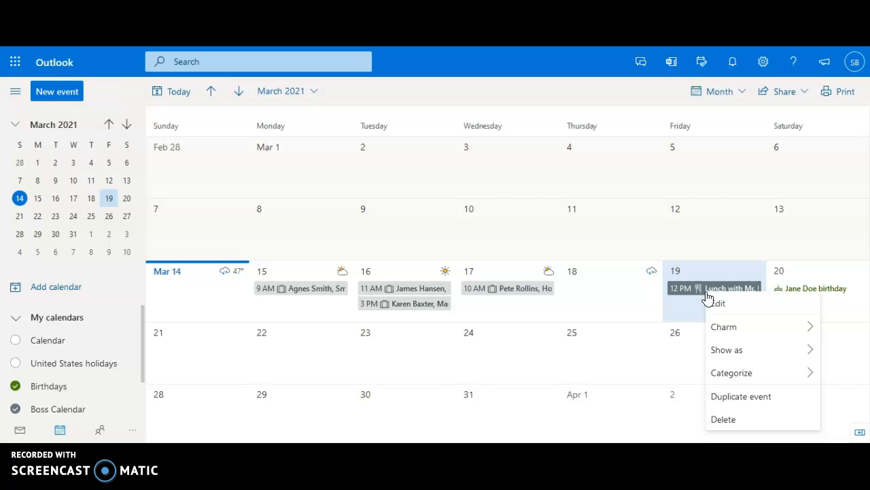
{"action": "left_click", "coordinate": [741, 329]}
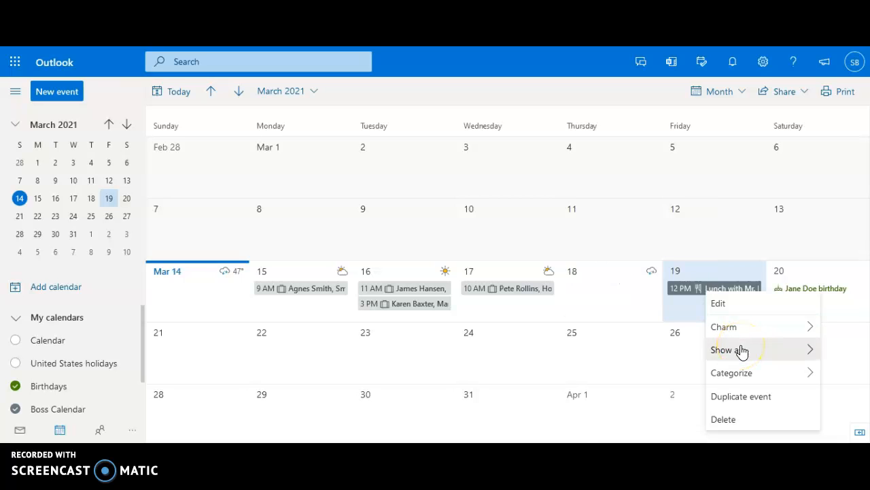
{"action": "left_click", "coordinate": [742, 351]}
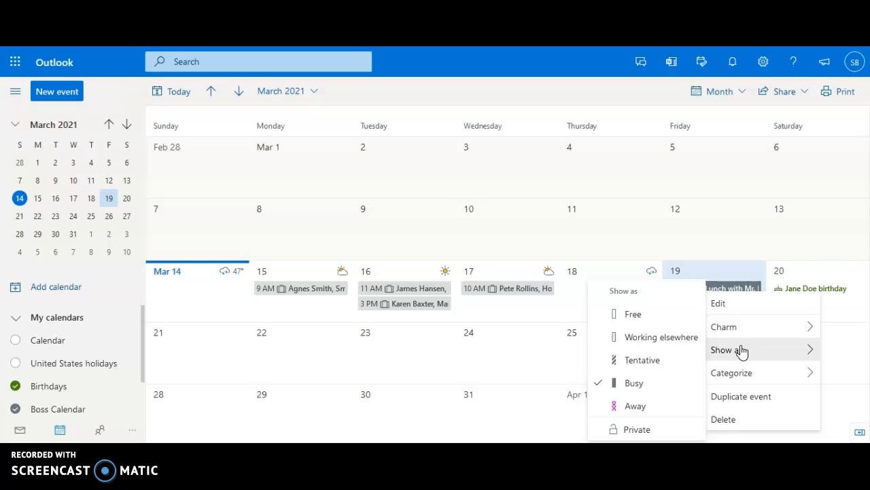
{"action": "left_click", "coordinate": [745, 369]}
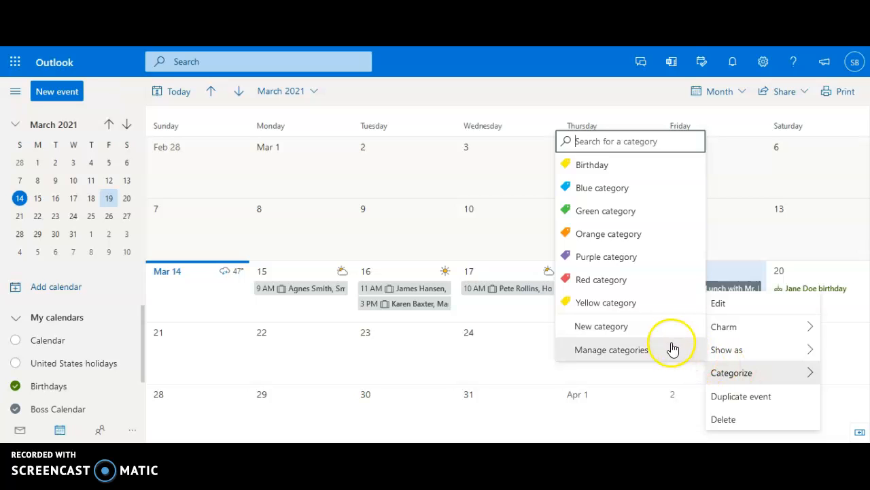
{"action": "left_click", "coordinate": [637, 306]}
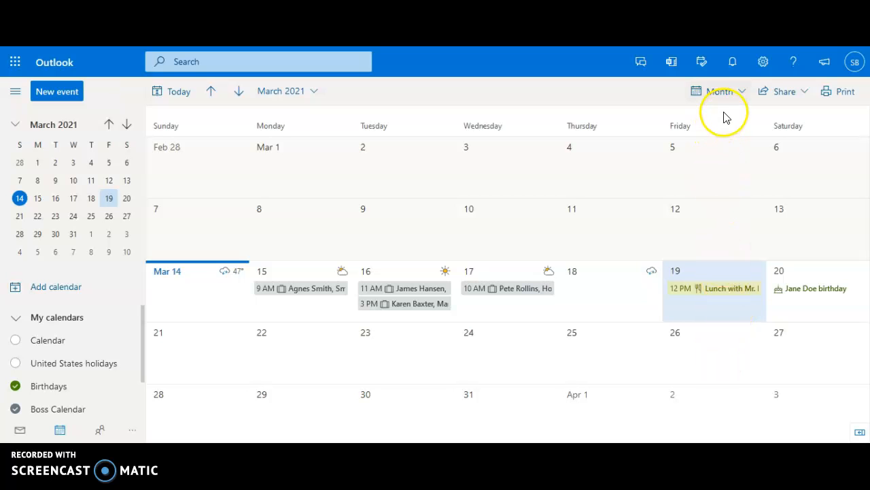
- Examine the appointments for March 14–20 in Week view and return to Month view
{"action": "left_click", "coordinate": [727, 91]}
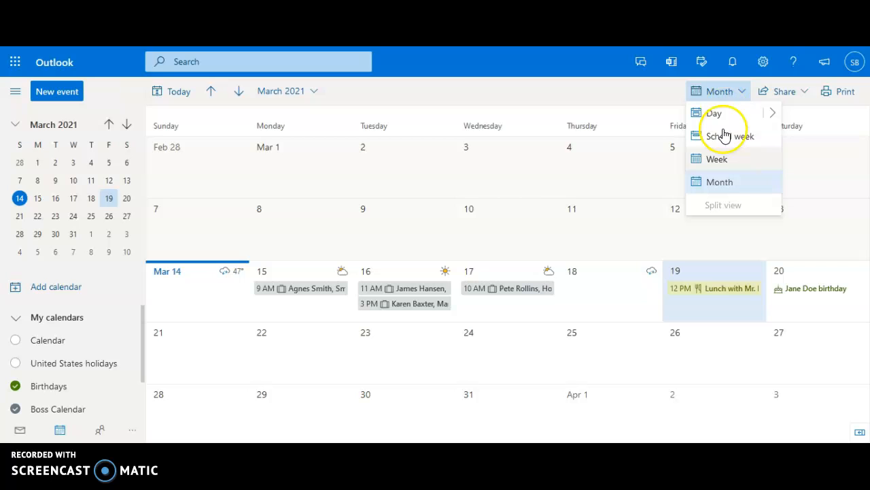
{"action": "left_click", "coordinate": [724, 160]}
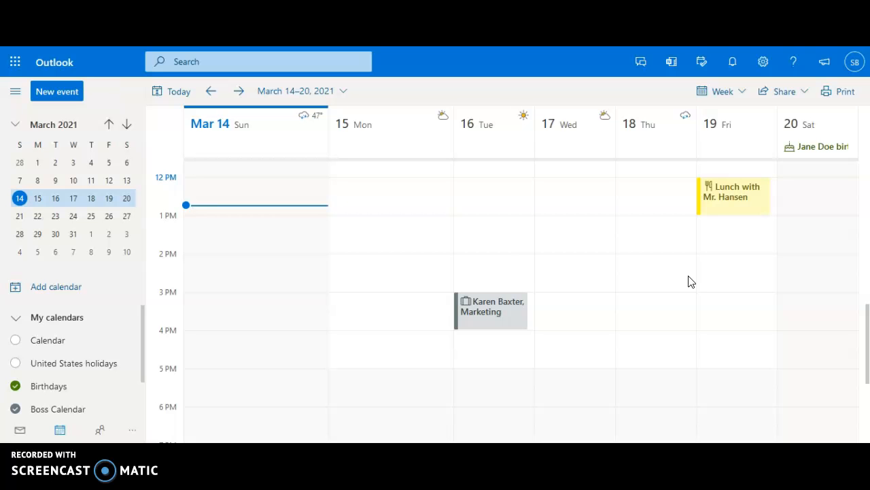
{"action": "scroll", "coordinate": [691, 282], "scroll_direction": "down", "scroll_amount": 3}
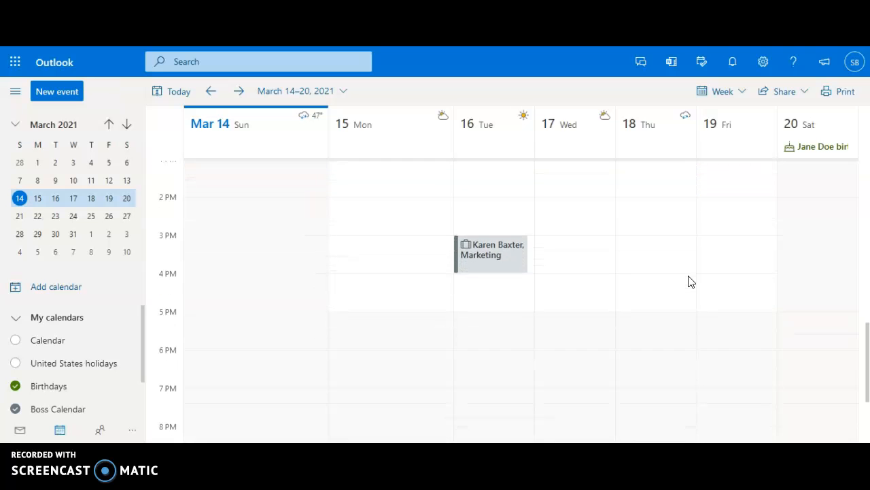
{"action": "scroll", "coordinate": [690, 282], "scroll_direction": "up", "scroll_amount": 5}
{"action": "scroll", "coordinate": [691, 282], "scroll_direction": "up", "scroll_amount": 4}
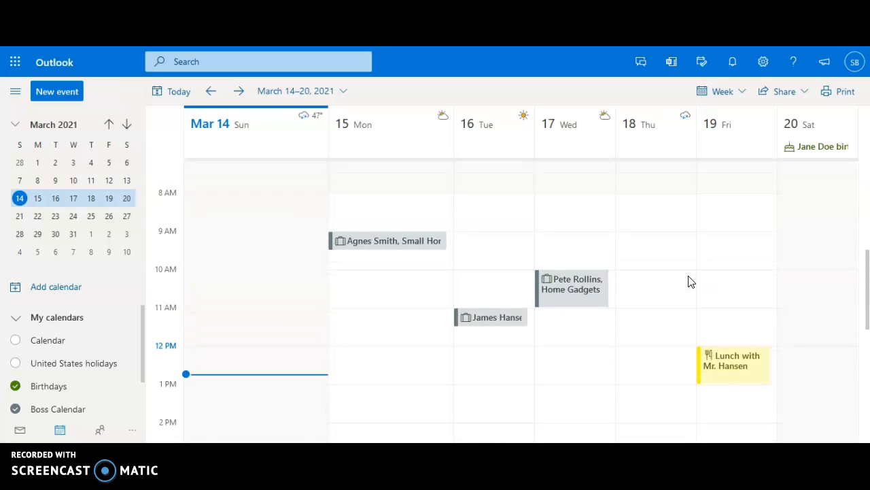
{"action": "scroll", "coordinate": [691, 282], "scroll_direction": "up", "scroll_amount": 1}
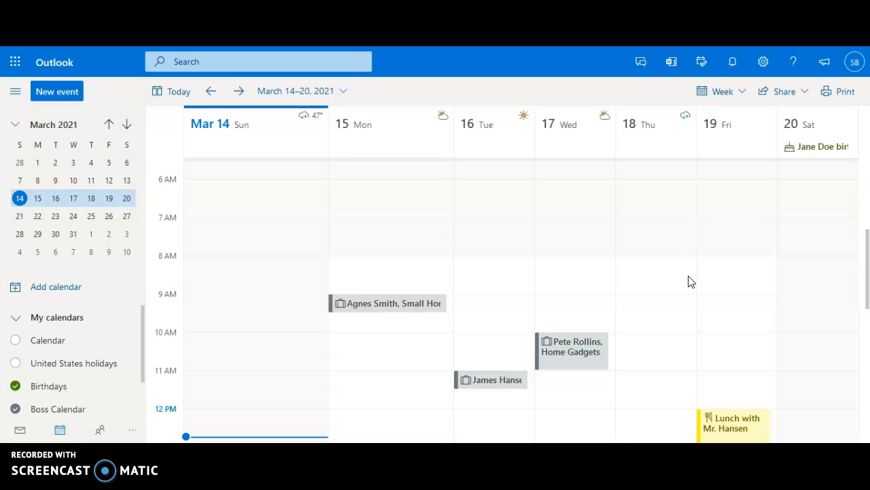
{"action": "left_click", "coordinate": [716, 94]}
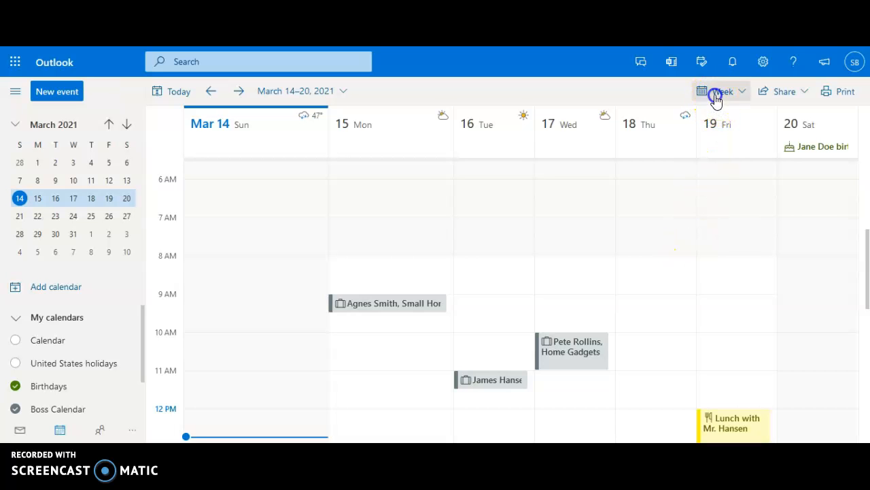
{"action": "left_click", "coordinate": [729, 187]}
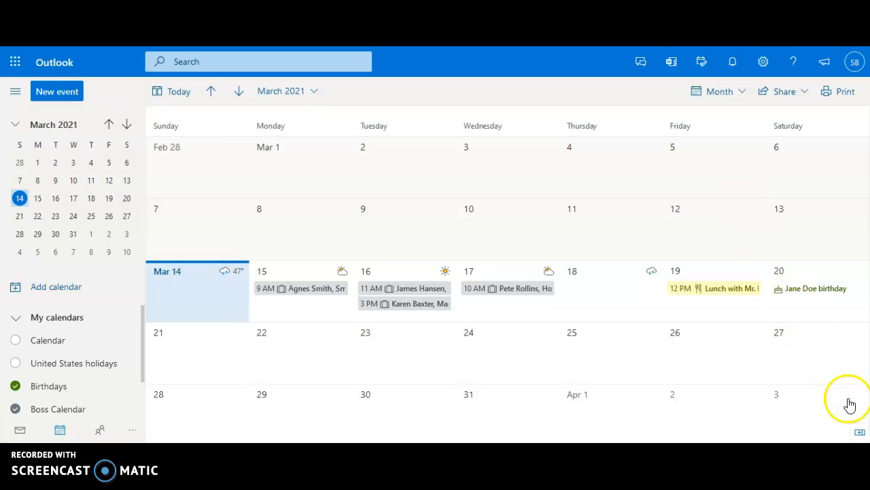
- Show the daily agenda beside the month, review March 15 and 16, and view the 11 AM appointment's details
{"action": "left_click", "coordinate": [859, 431]}
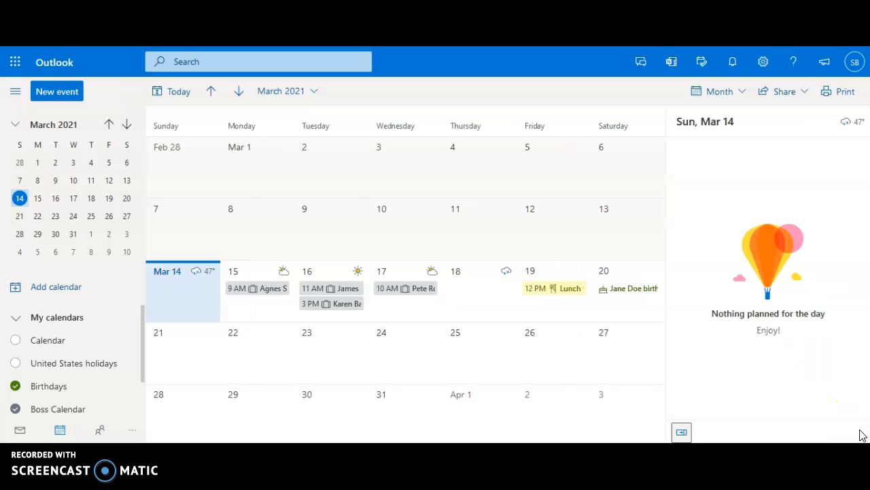
{"action": "left_click", "coordinate": [248, 275]}
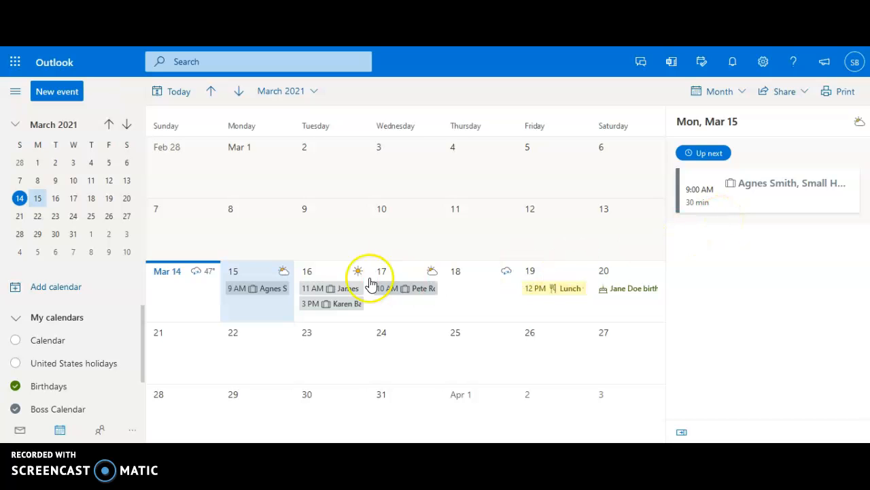
{"action": "left_click", "coordinate": [340, 273]}
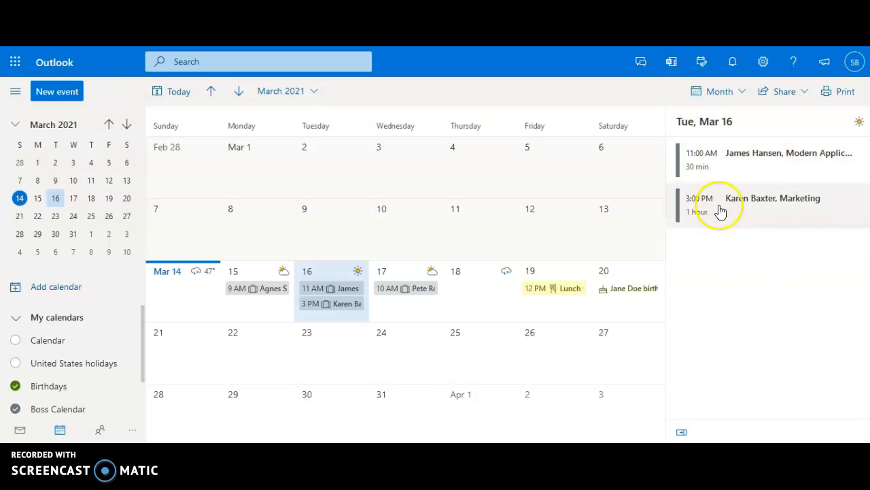
{"action": "left_click", "coordinate": [730, 167]}
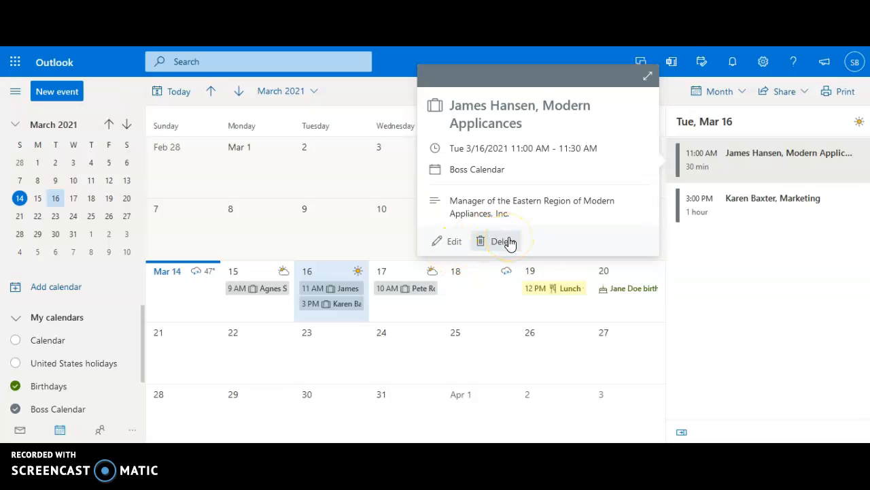
{"action": "left_click", "coordinate": [508, 299]}
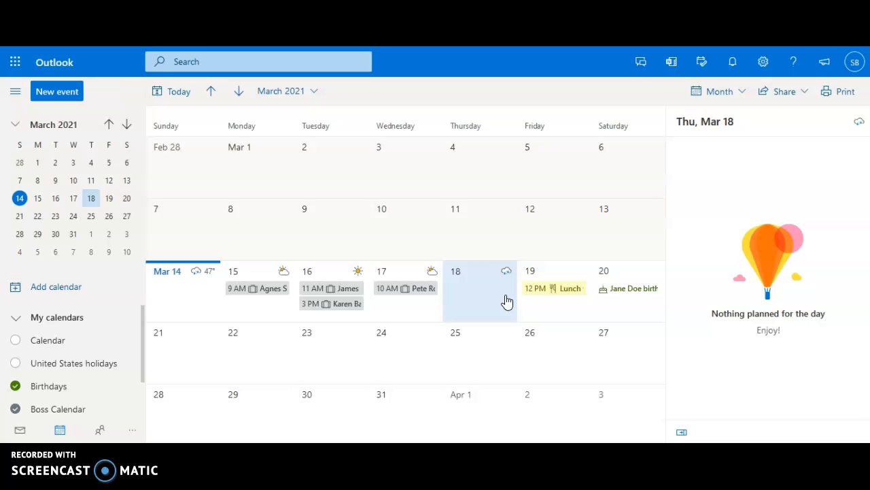
- Check the summary of the lunch event on Friday, March 19
{"action": "left_click", "coordinate": [548, 293]}
{"action": "mouse_move", "coordinate": [548, 297]}
{"action": "left_mouse_down"}
{"action": "mouse_move", "coordinate": [484, 295]}
{"action": "mouse_move", "coordinate": [542, 287]}
{"action": "left_mouse_up"}
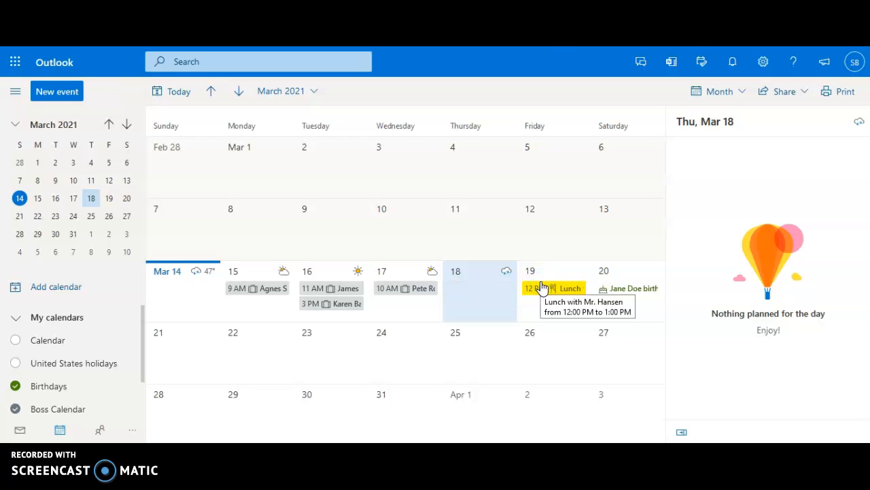
{"action": "left_click", "coordinate": [548, 300]}
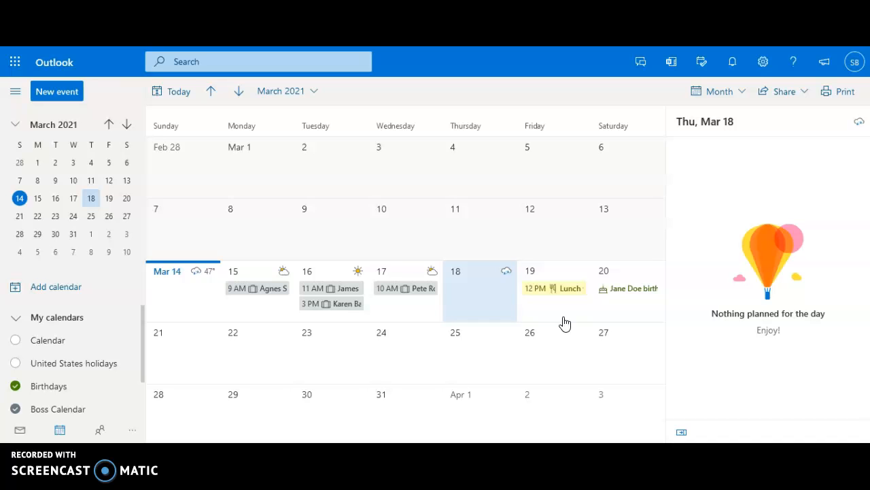
- Review the sharing and permissions settings of the Boss Calendar and close them without inviting anyone
{"action": "left_click", "coordinate": [794, 93]}
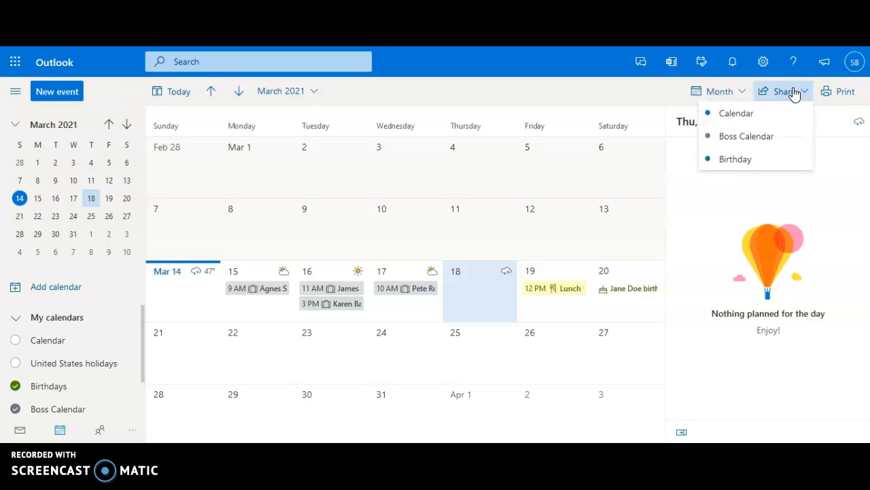
{"action": "left_click", "coordinate": [760, 139]}
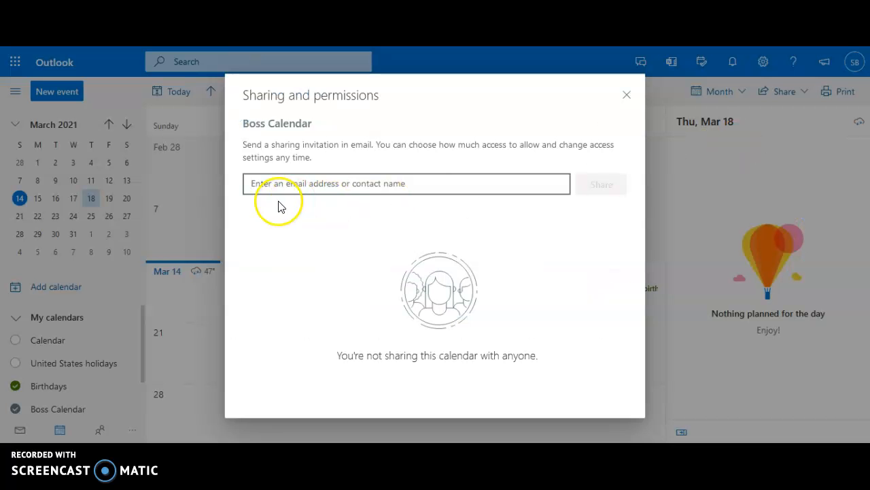
{"action": "left_click", "coordinate": [508, 182]}
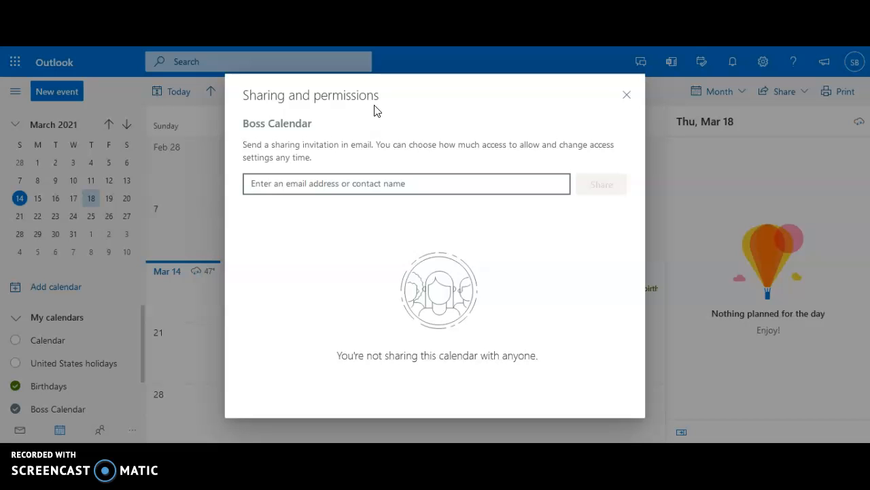
{"action": "left_click", "coordinate": [627, 96]}
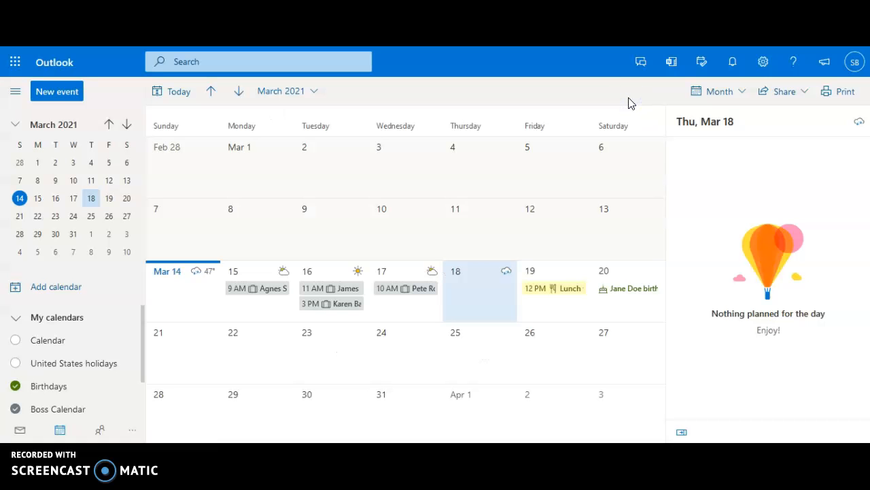